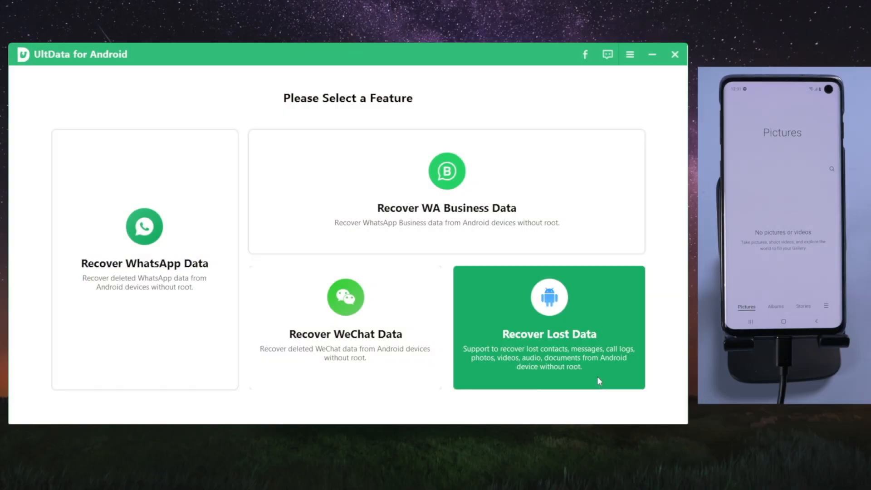
Start a Recover Lost Data scan of the Samsung phone for all file types.
click(597, 376)
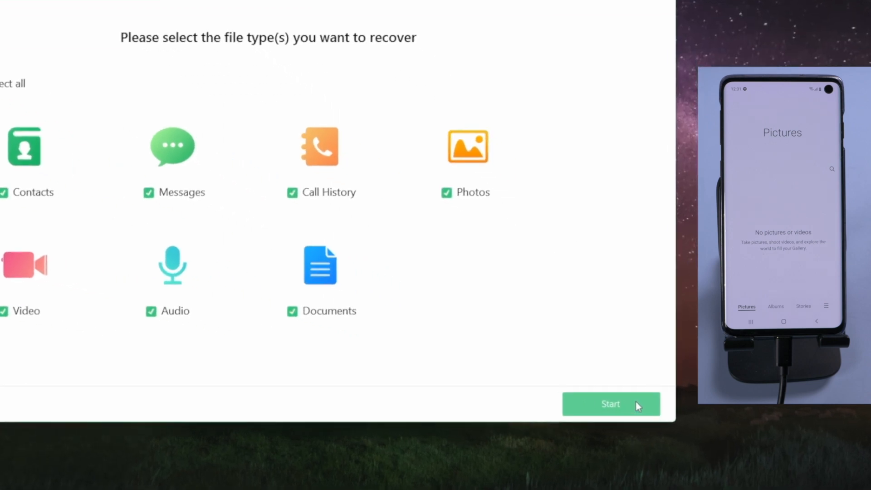
click(636, 405)
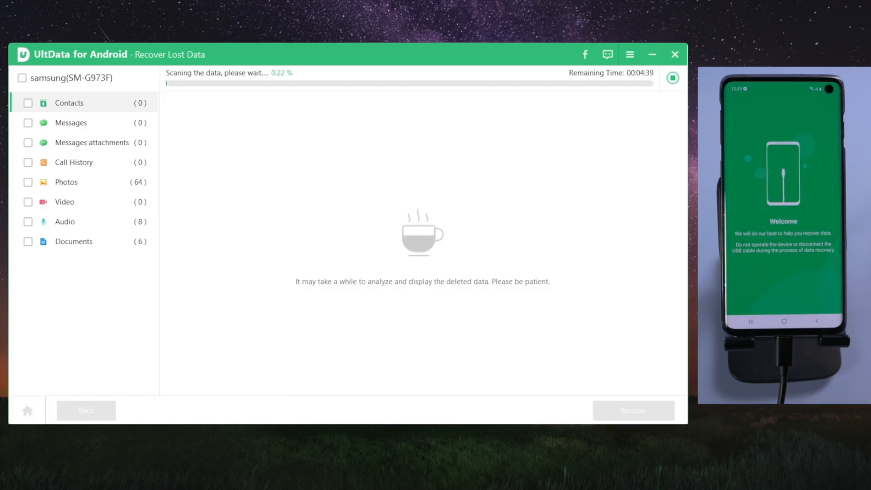
Preview the found Photos, Audio and Documents categories while the scan completes.
click(133, 181)
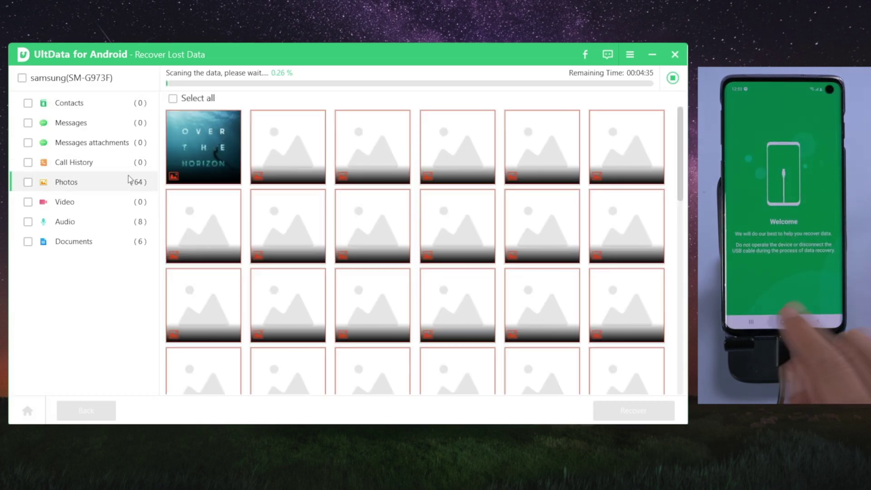
click(135, 223)
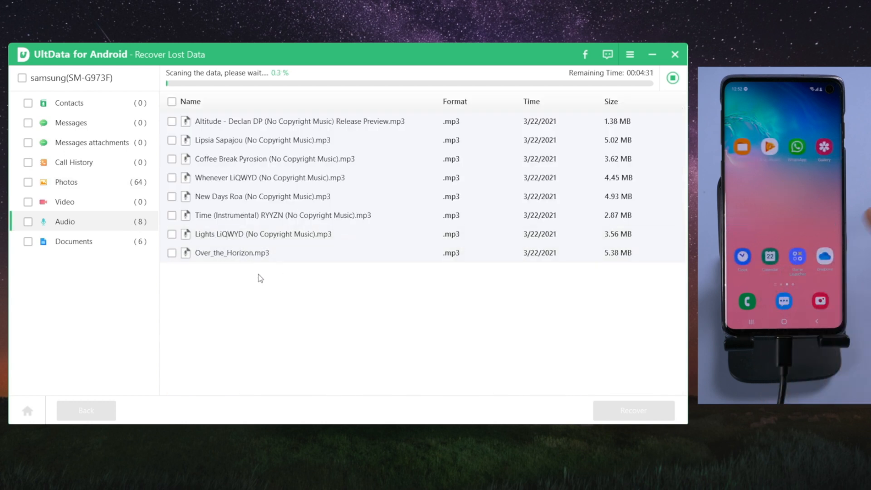
click(113, 241)
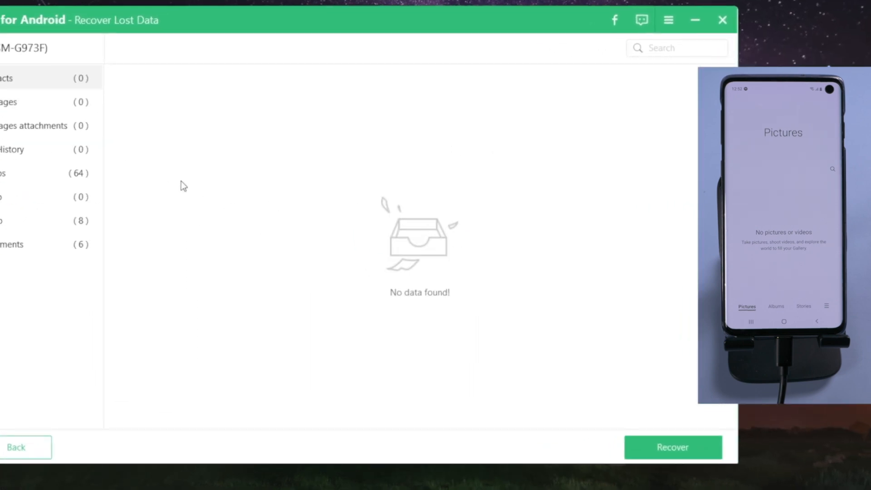
Recover all found photos to the My Files folder on the PC.
click(65, 173)
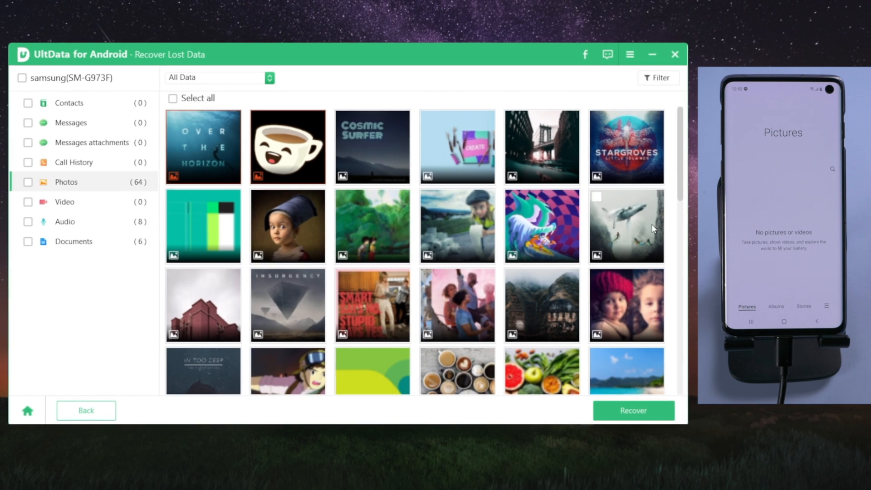
scroll(652, 229, down, 10)
scroll(649, 230, up, 10)
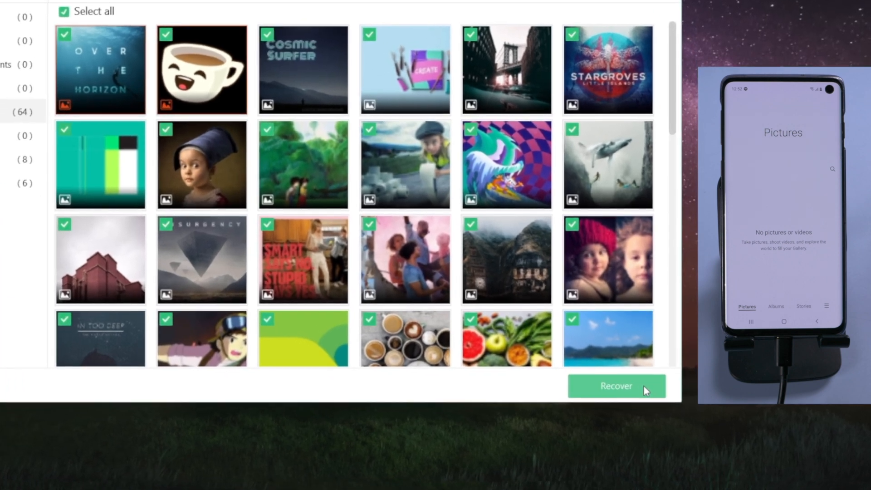
click(645, 386)
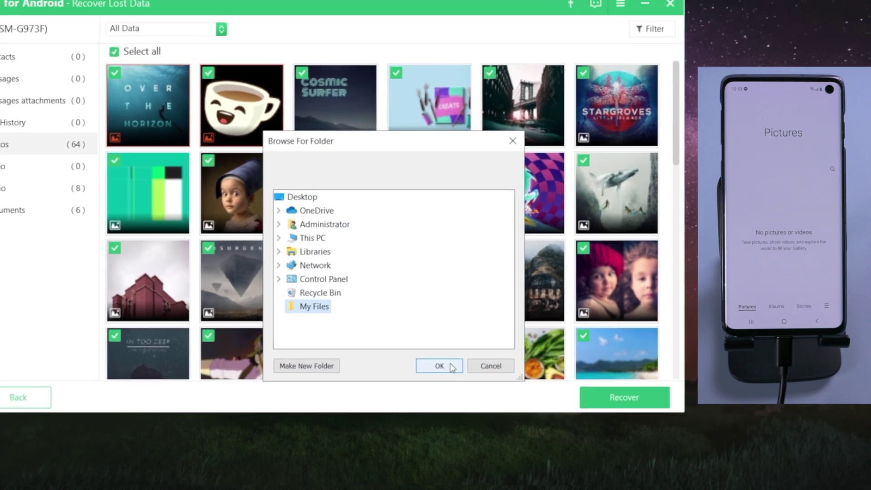
click(416, 352)
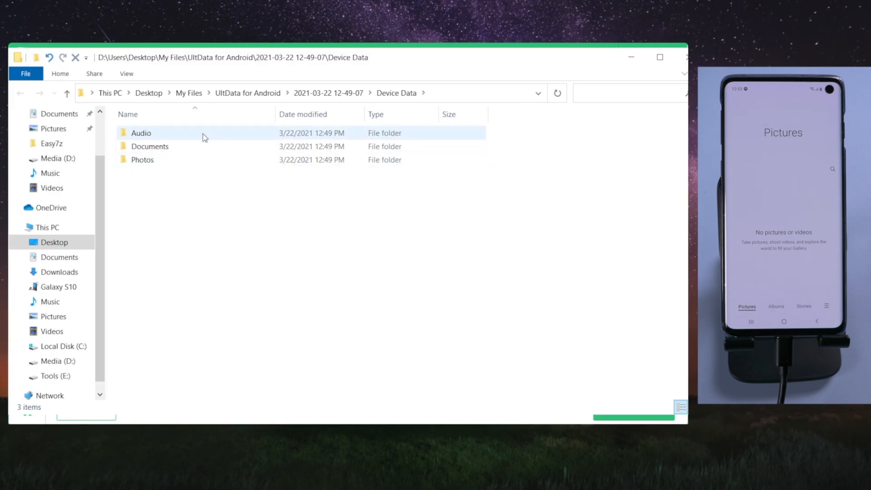
Check the exported Audio and Documents folders, then go into the Photos folder.
double_click(203, 134)
key(alt+Left)
double_click(181, 148)
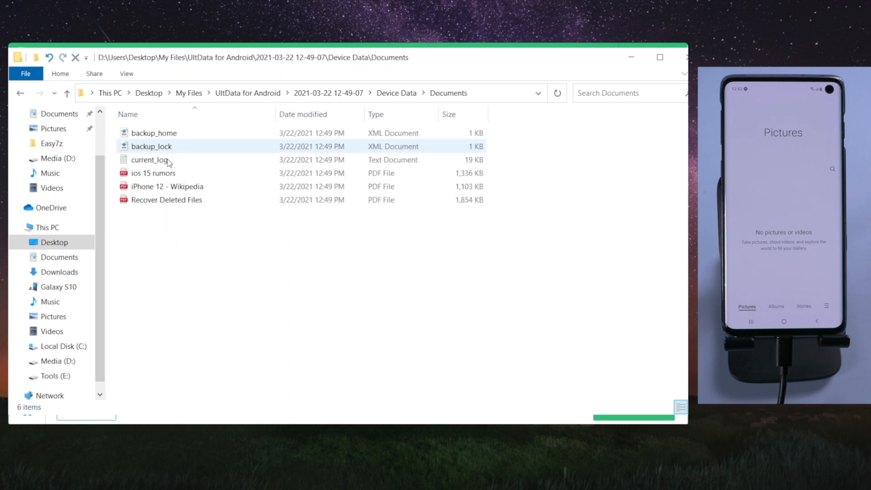
key(alt+Left)
double_click(176, 163)
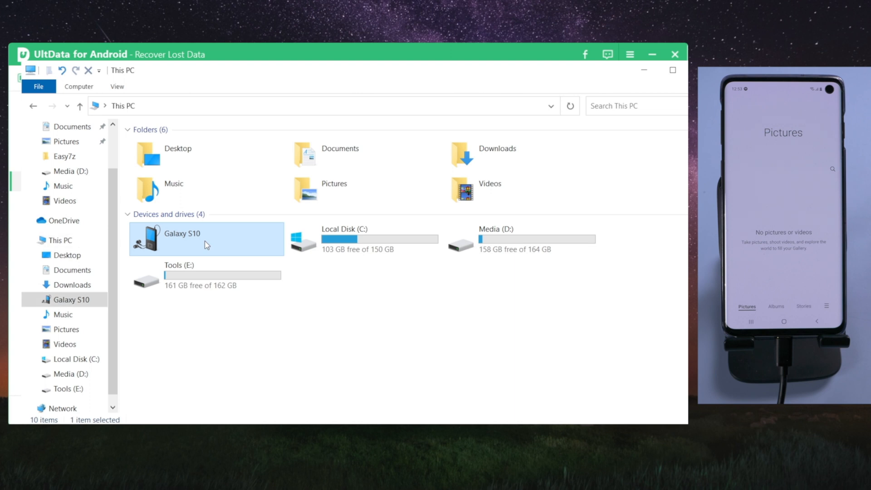
Browse the Galaxy S10's internal storage to its empty Pictures folder.
double_click(205, 241)
double_click(223, 148)
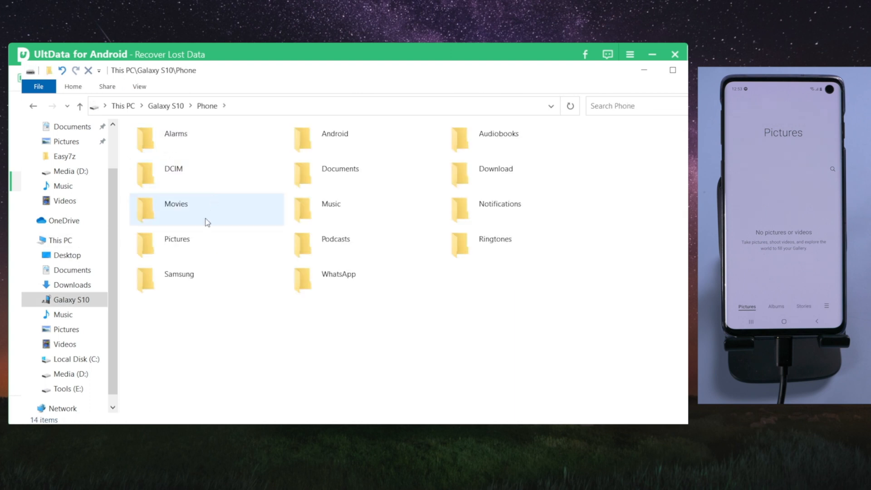
double_click(201, 242)
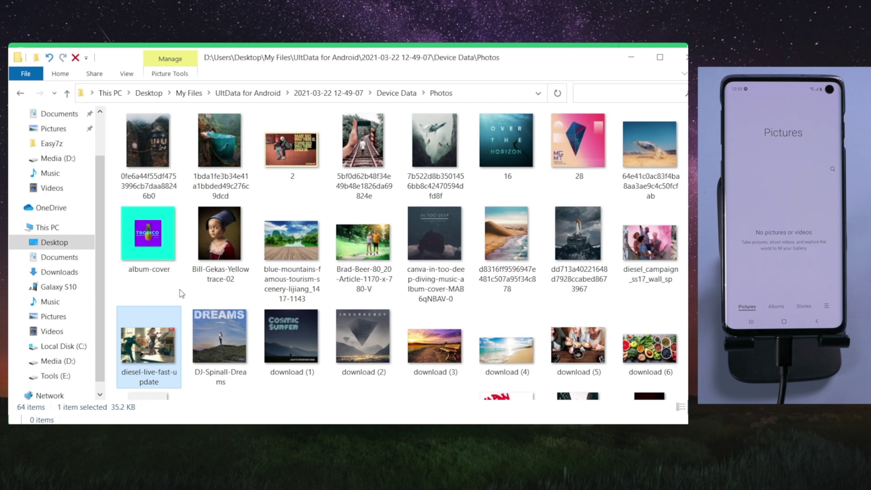
Select all 64 exported photos and copy them.
key(ctrl+a)
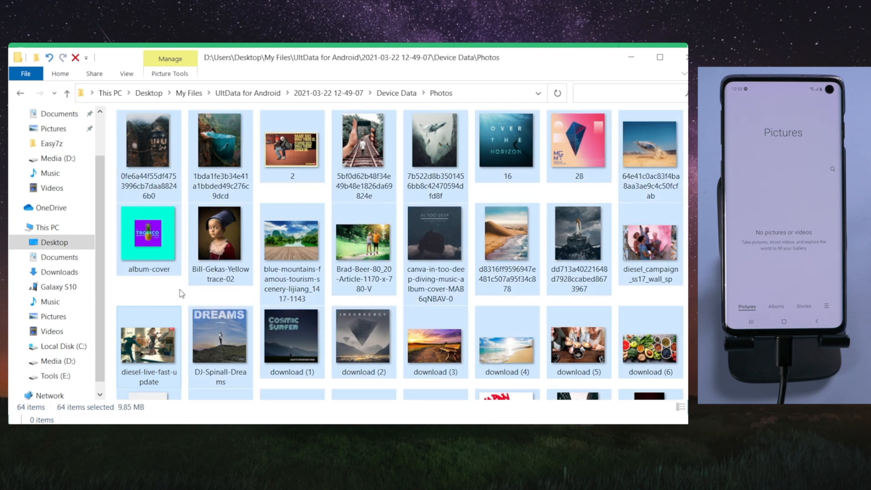
right_click(367, 206)
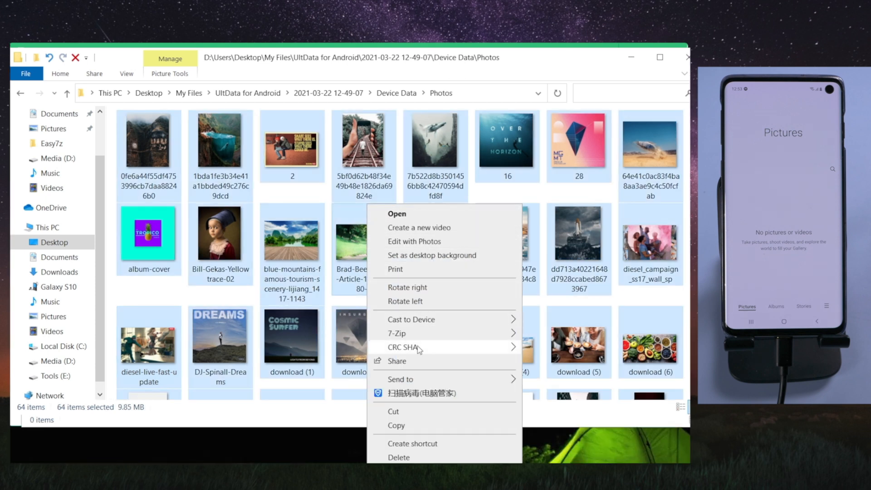
click(419, 428)
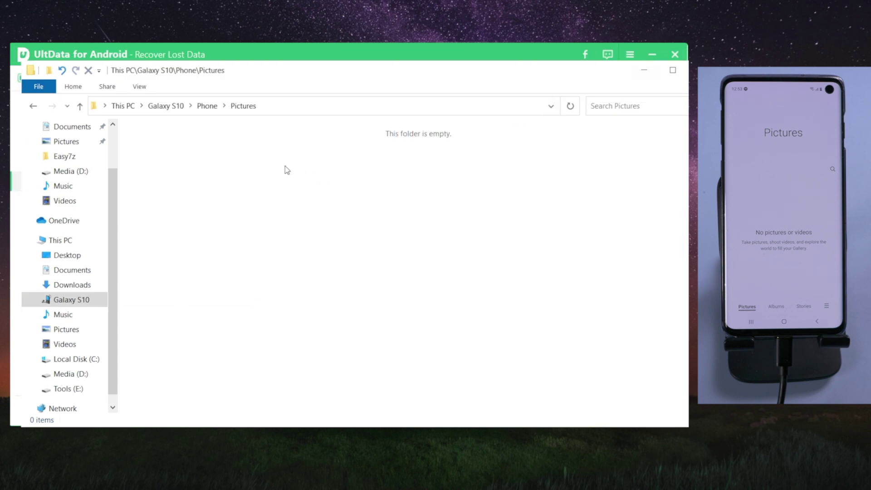
Paste the 64 copied photos into the phone's Pictures folder.
right_click(286, 169)
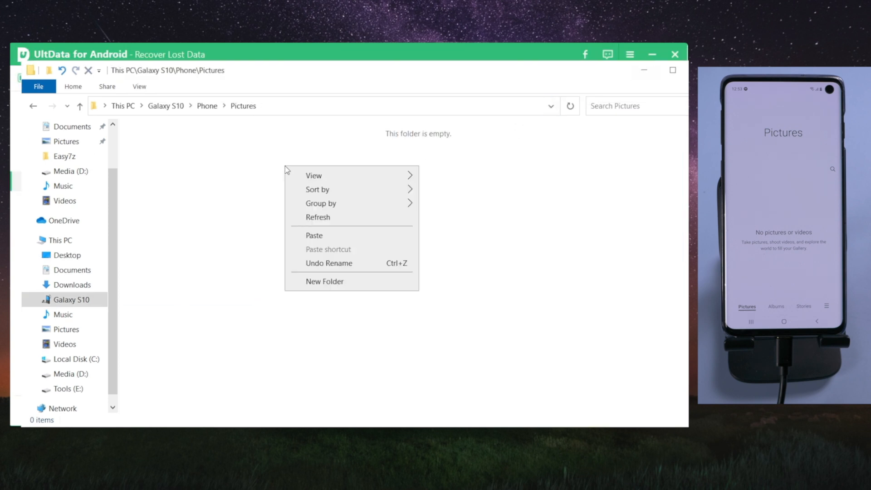
click(334, 236)
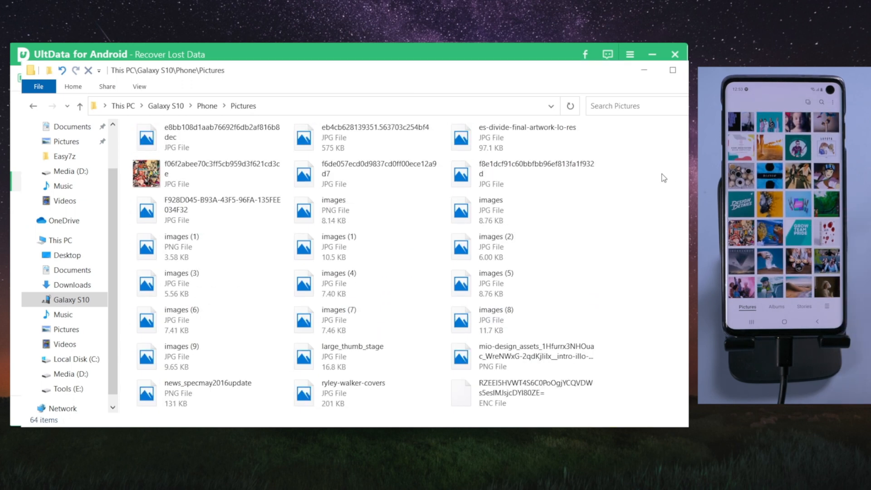
scroll(659, 177, down, 3)
scroll(659, 177, down, 3)
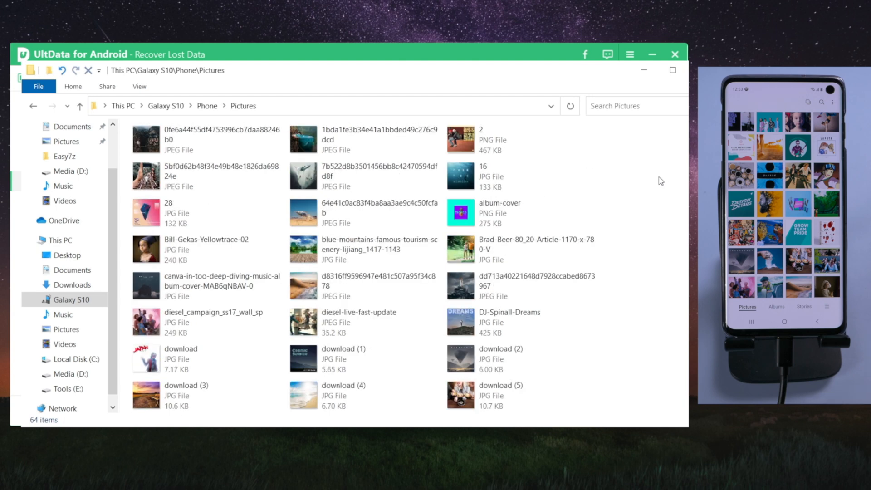